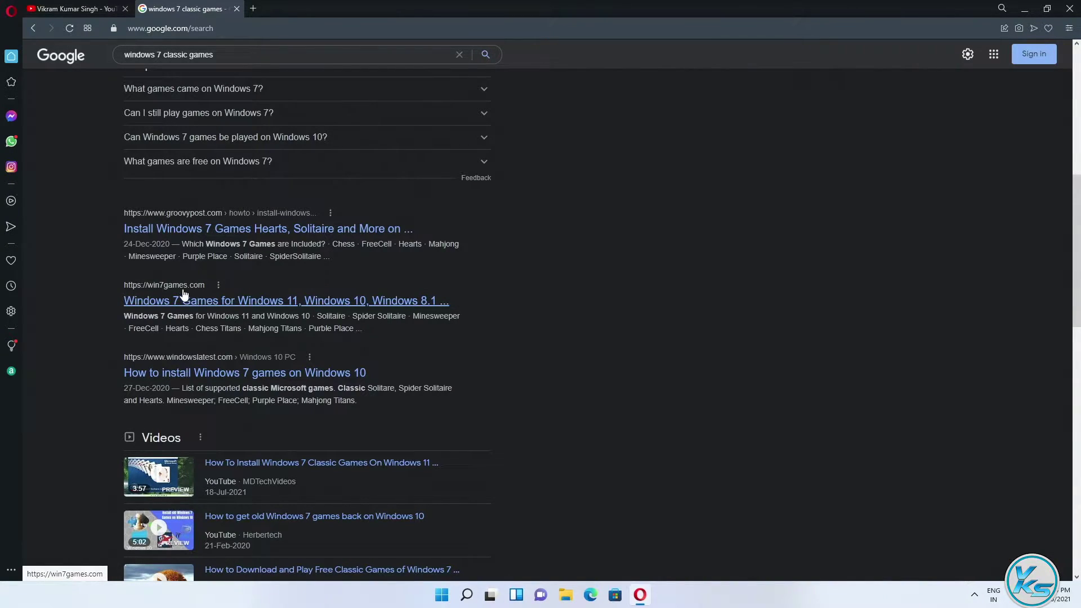
# Open the win7games.com search result and download the Windows 7 Games package for Windows 11, 10 and 8.
pyautogui.click(190, 307)
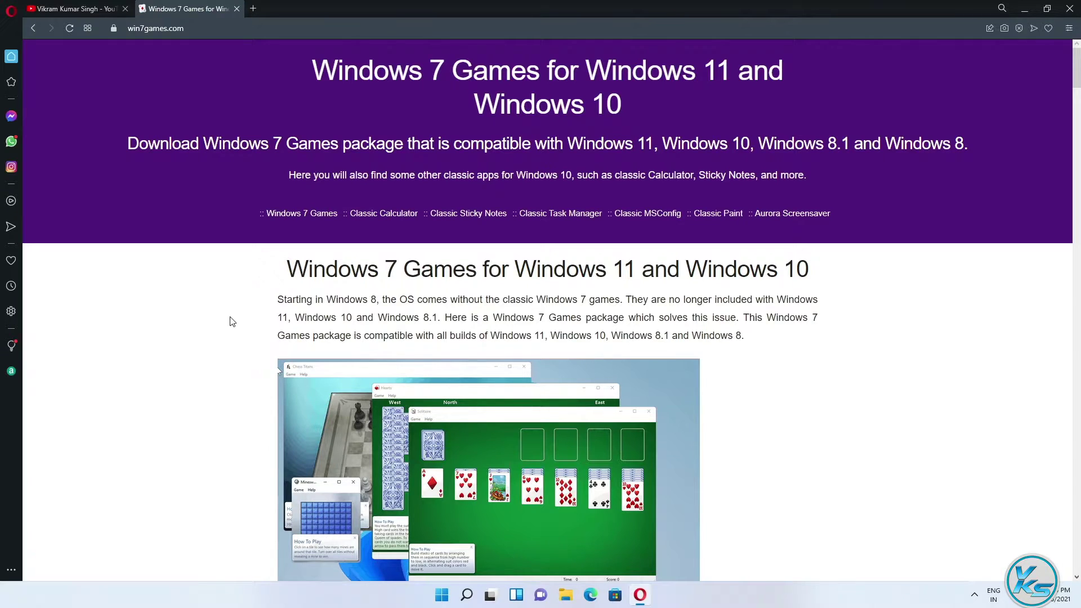
pyautogui.click(255, 28)
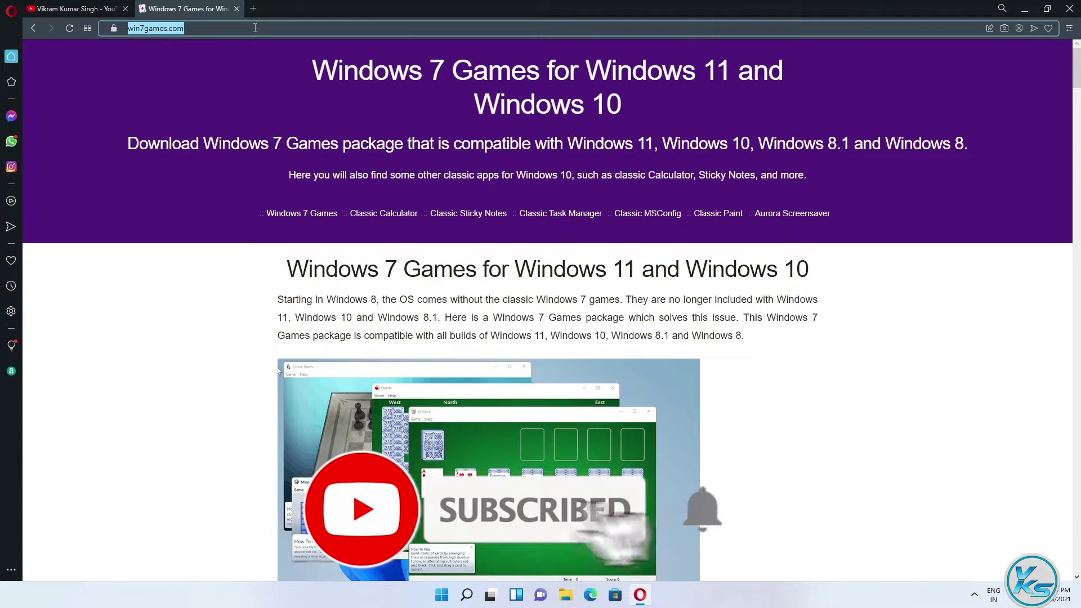
pyautogui.scroll(-1, 250, 146)
pyautogui.scroll(-15, 250, 145)
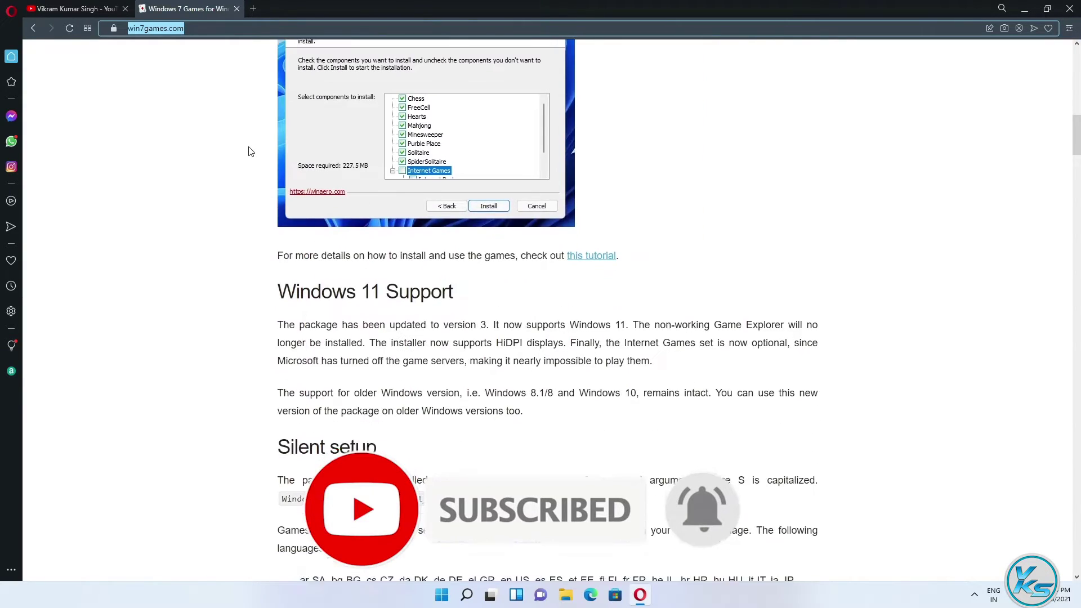
pyautogui.scroll(-6, 250, 151)
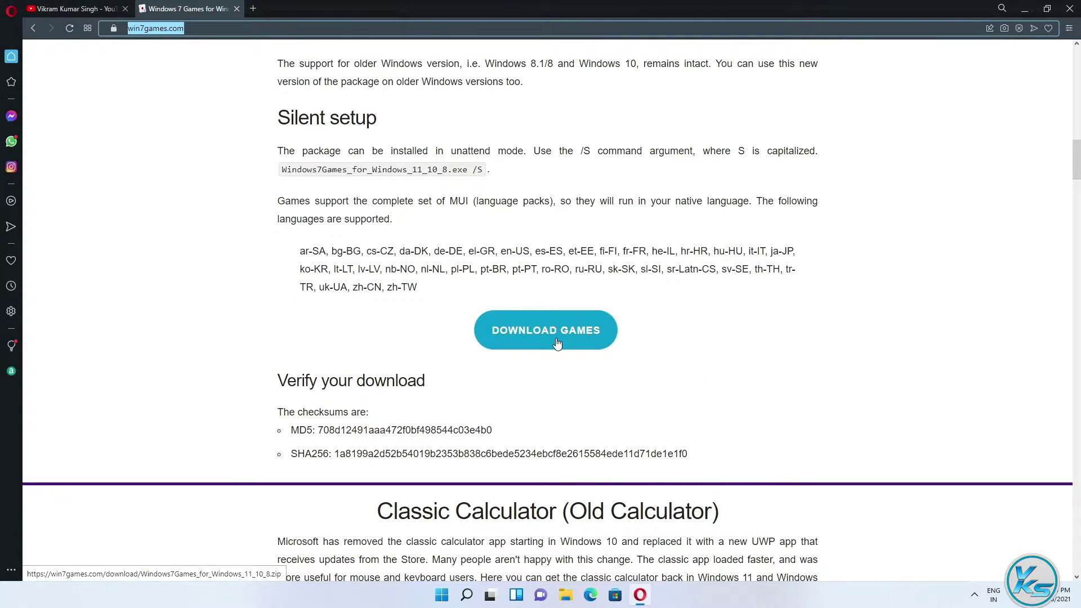
pyautogui.click(557, 342)
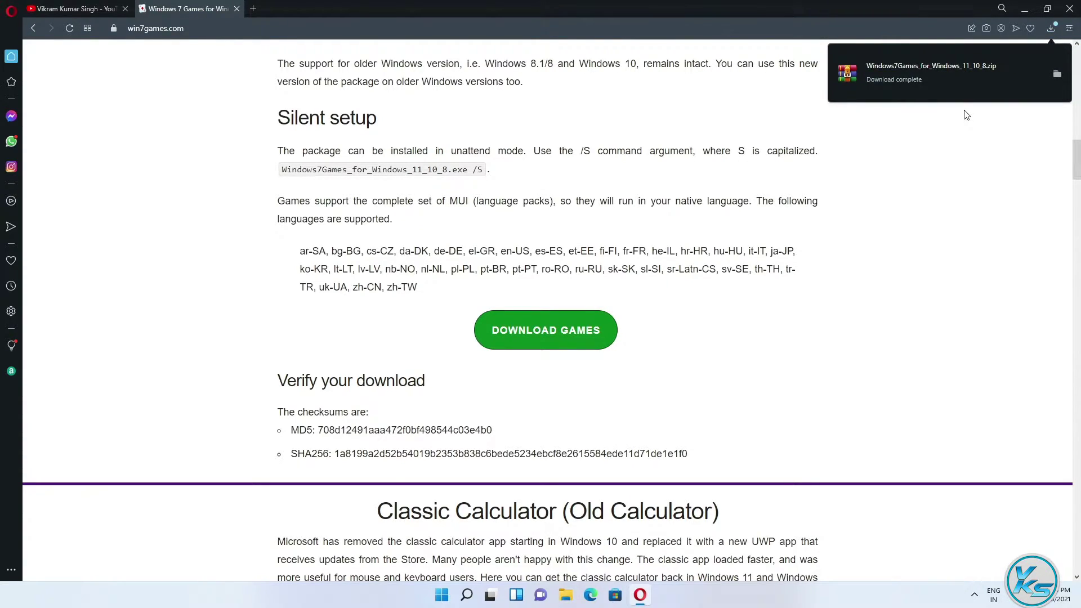
# Move the downloaded Windows7Games_for_Windows_11_10_8 archive to a free spot on the desktop and extract it to the default folder.
pyautogui.click(1025, 9)
pyautogui.moveTo(20, 314); pyautogui.dragTo(160, 111)
pyautogui.moveTo(174, 61); pyautogui.dragTo(174, 59)
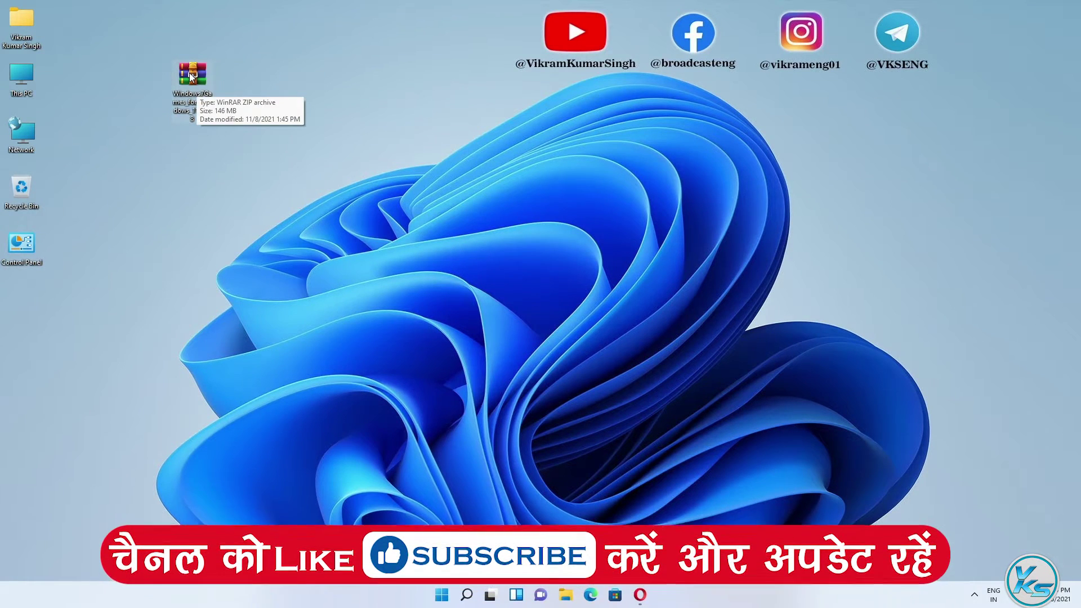
pyautogui.rightClick(191, 76)
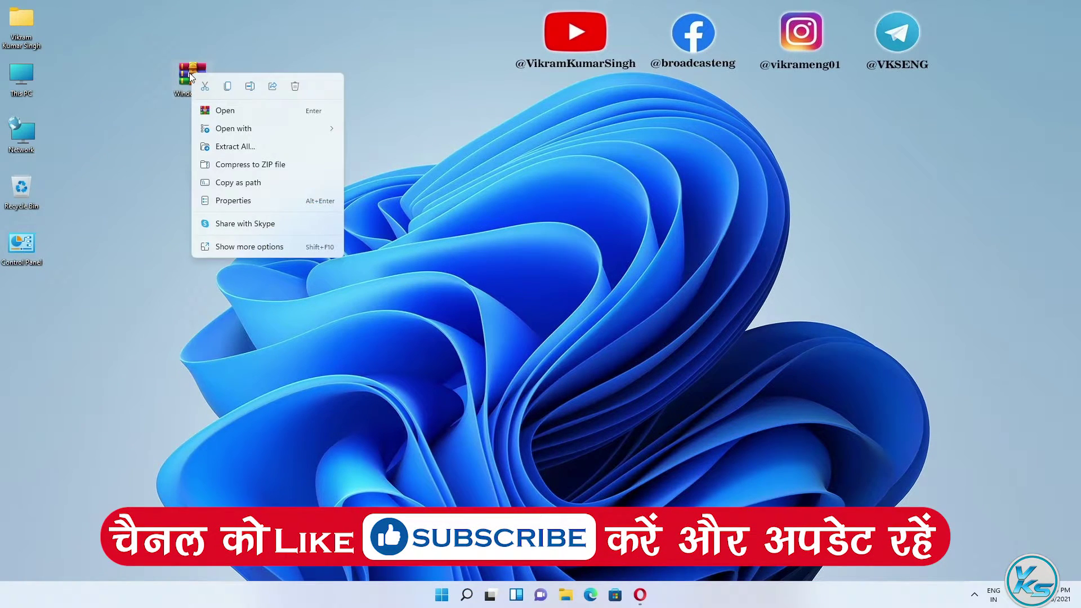
pyautogui.click(241, 148)
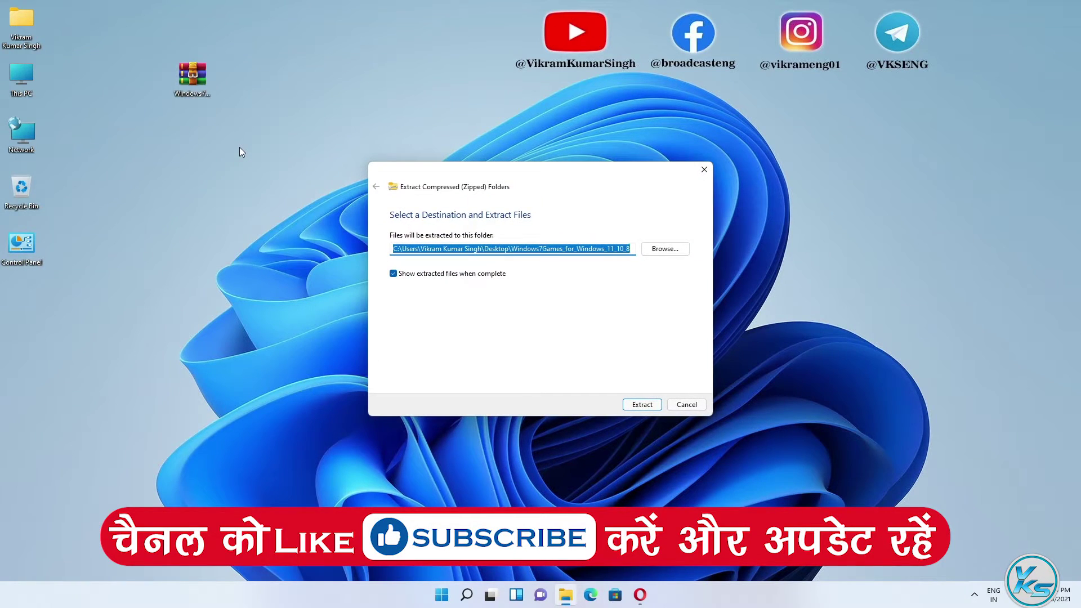
pyautogui.click(643, 404)
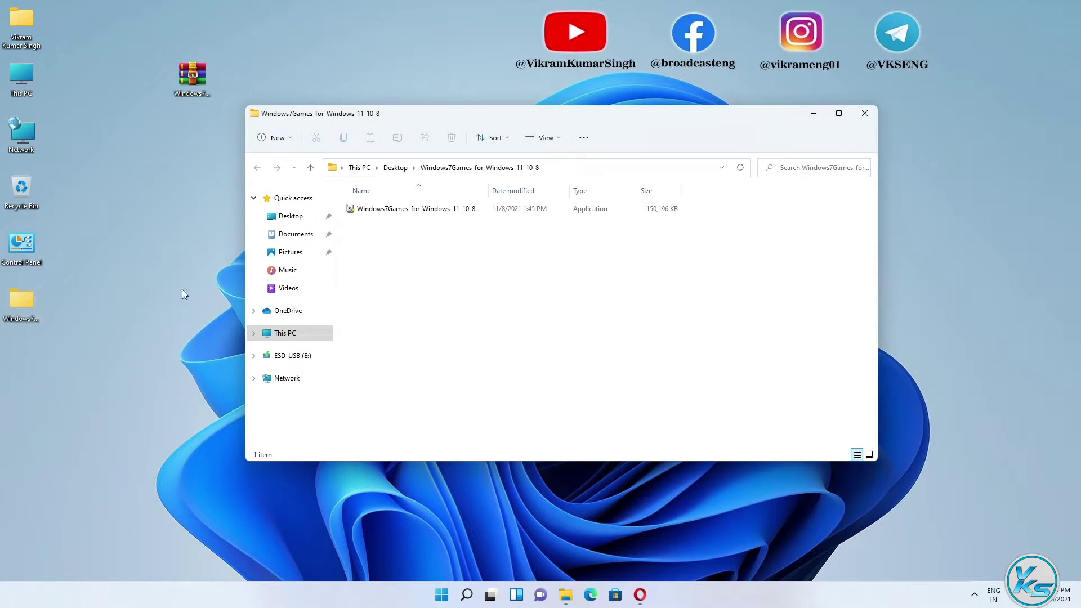
# Unblock the extracted Windows7Games_for_Windows_11_10_8 application in its file properties and save the change.
pyautogui.click(424, 216)
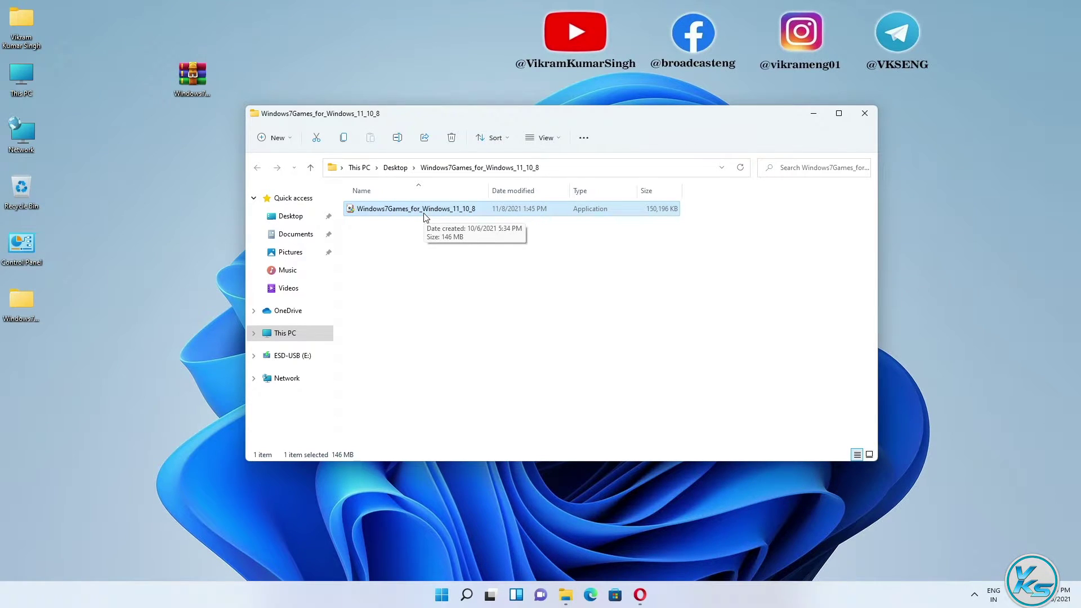
pyautogui.rightClick(425, 215)
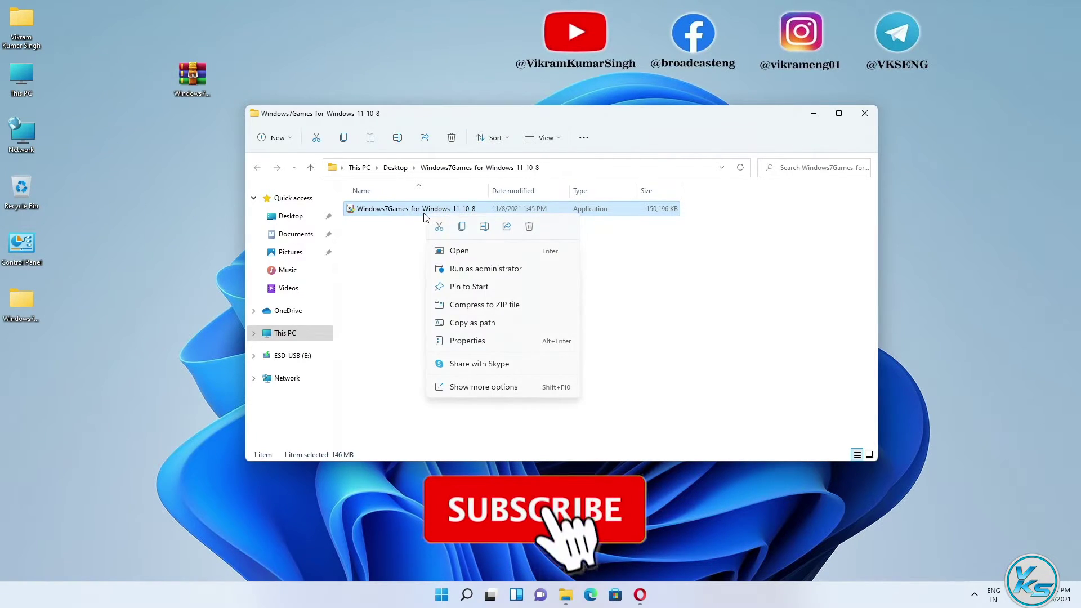
pyautogui.click(473, 341)
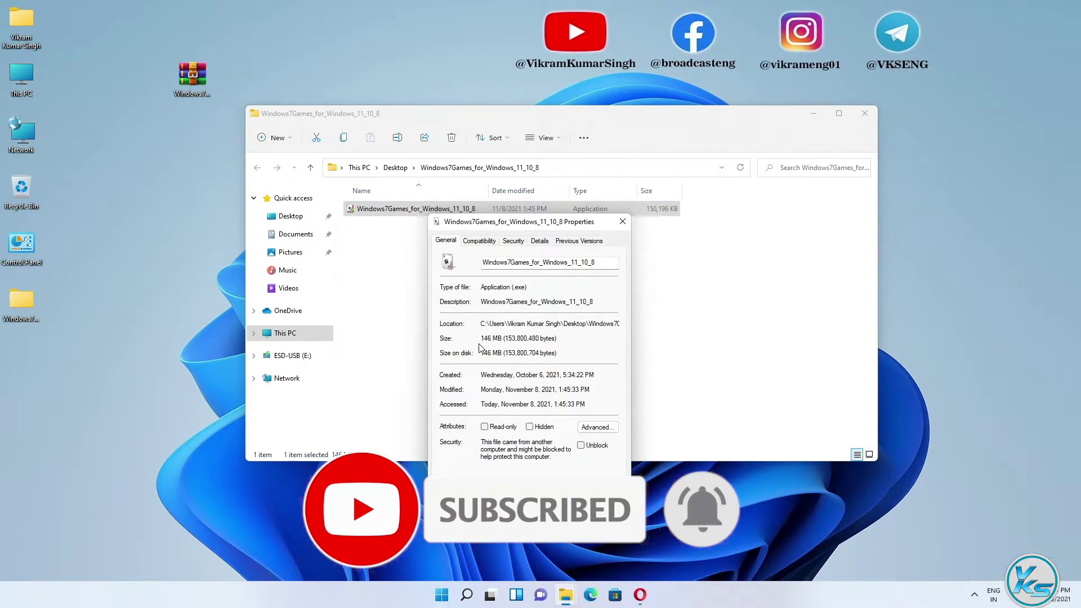
pyautogui.click(582, 446)
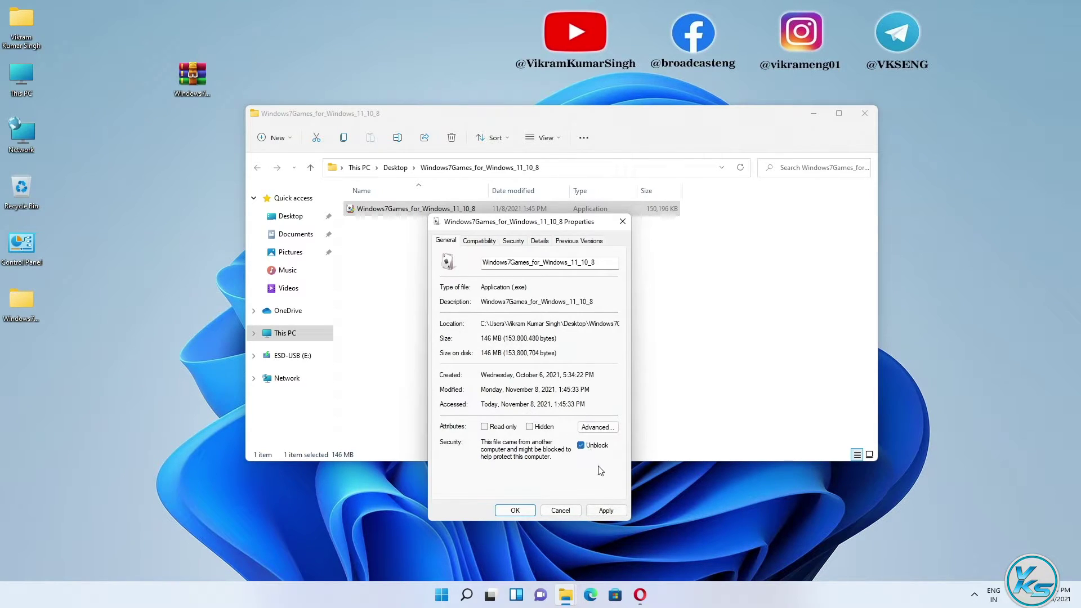
pyautogui.click(607, 509)
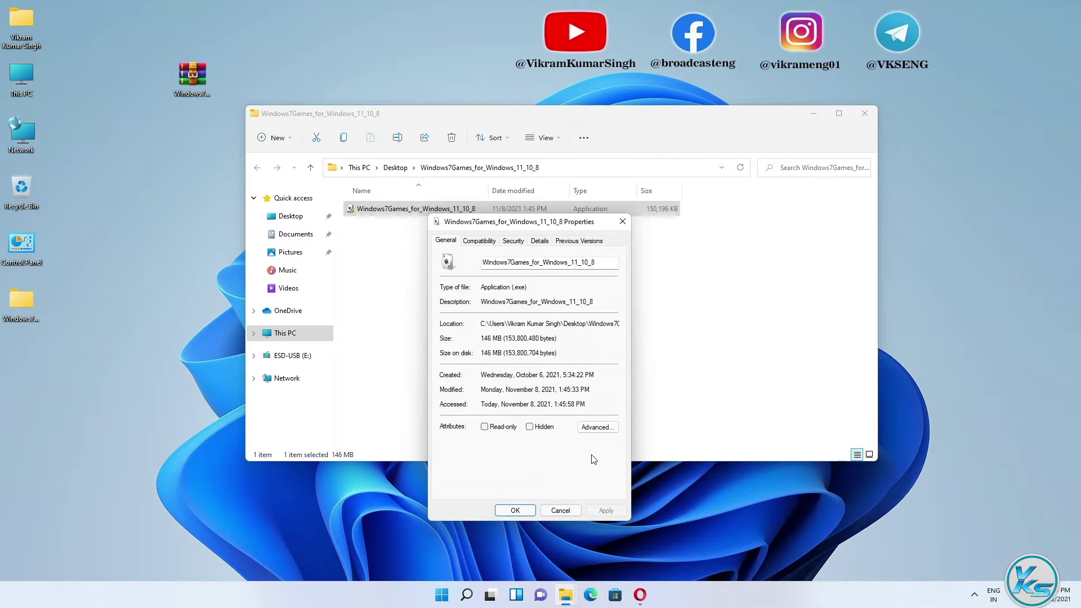
pyautogui.click(514, 511)
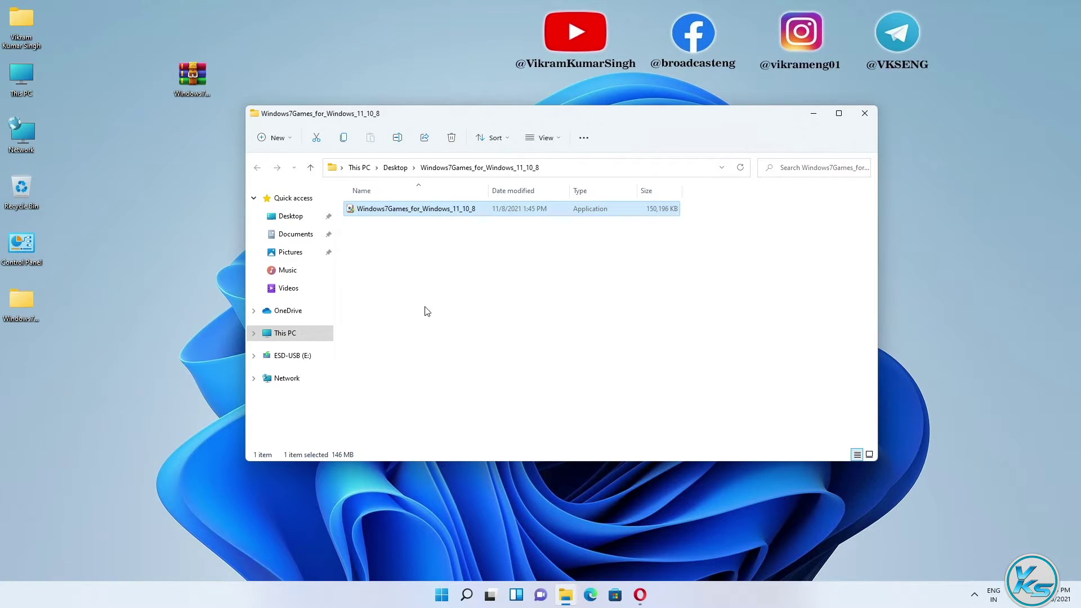
# Run the Windows7Games_for_Windows_11_10_8 installer as administrator, allow it to make changes, and minimize the folder window.
pyautogui.rightClick(381, 215)
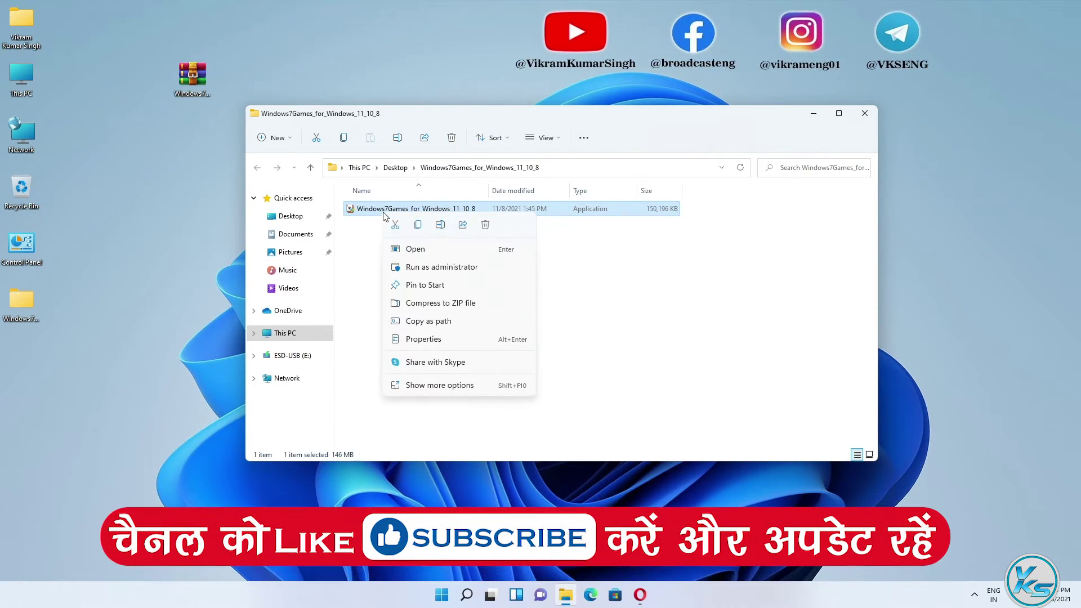
pyautogui.click(427, 271)
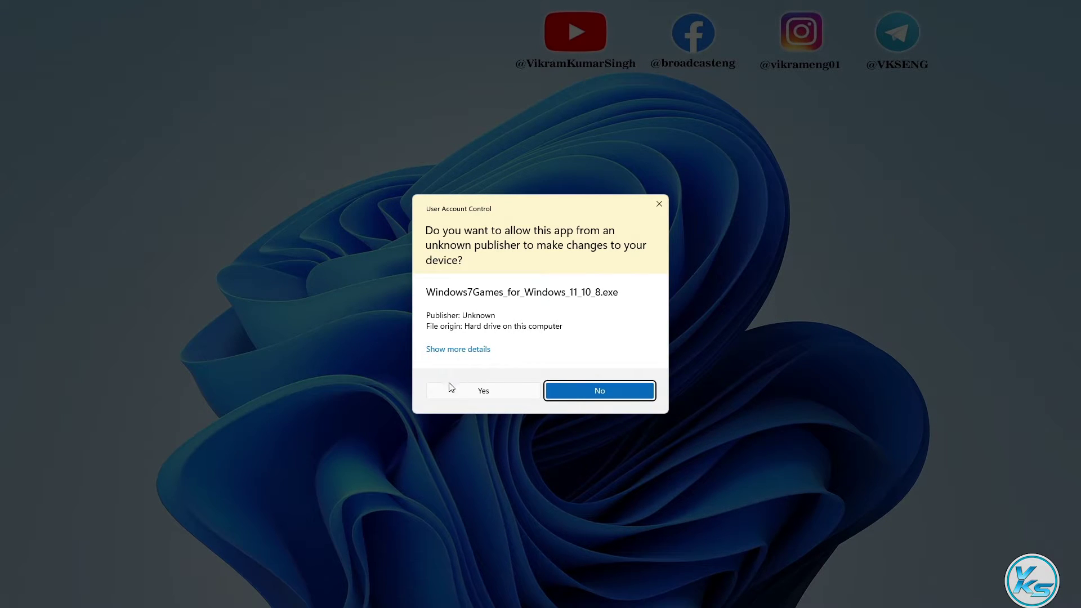
pyautogui.click(467, 392)
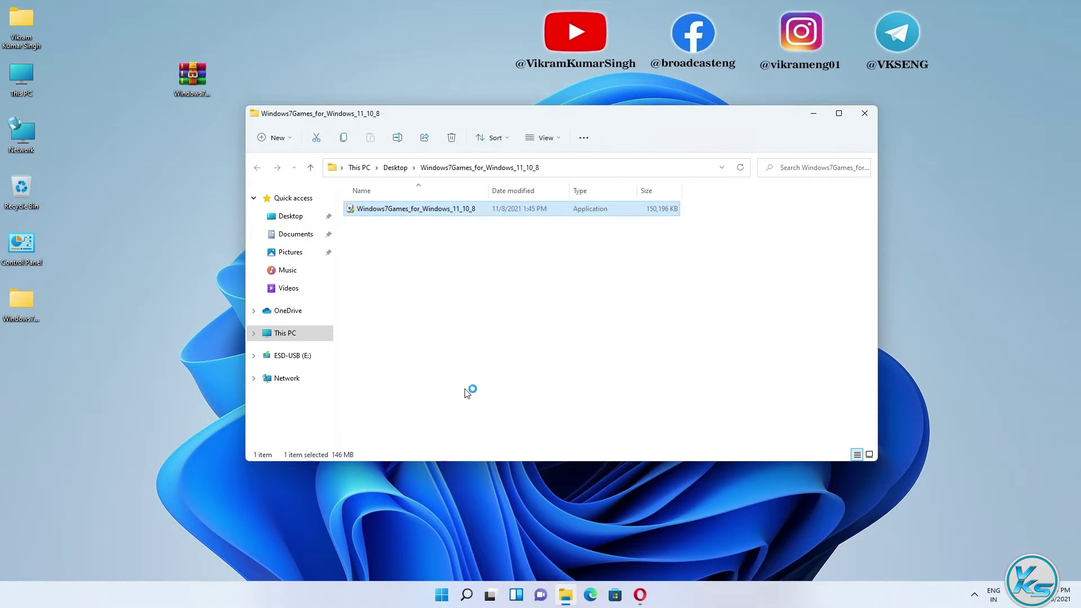
pyautogui.click(814, 116)
# Choose English as the installer language and continue past the welcome page to the component selection.
pyautogui.click(610, 303)
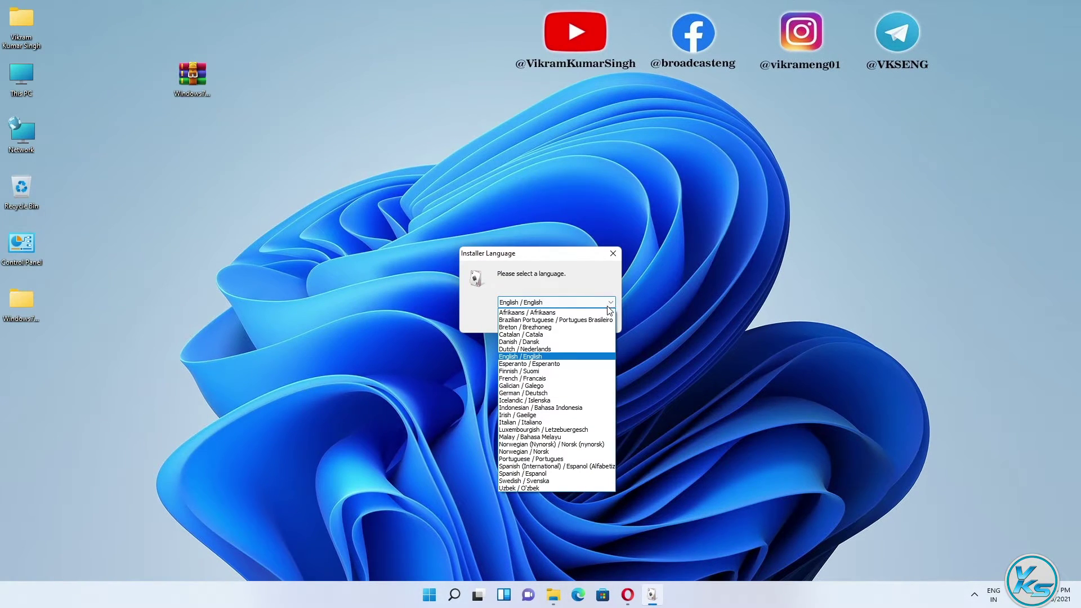
pyautogui.click(606, 356)
pyautogui.click(544, 321)
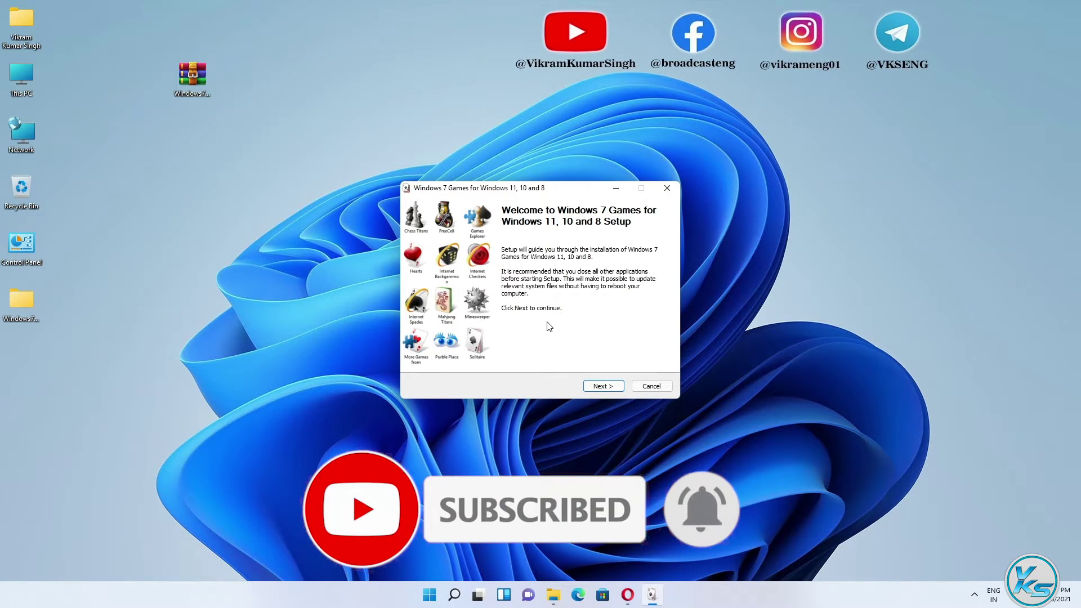
pyautogui.click(593, 390)
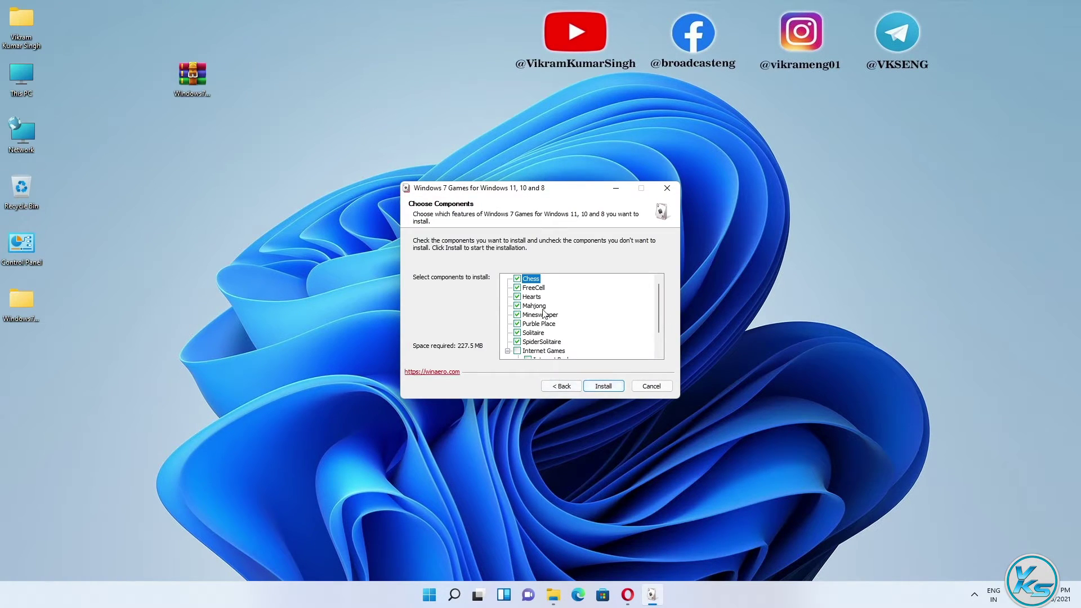
pyautogui.scroll(-1, 544, 308)
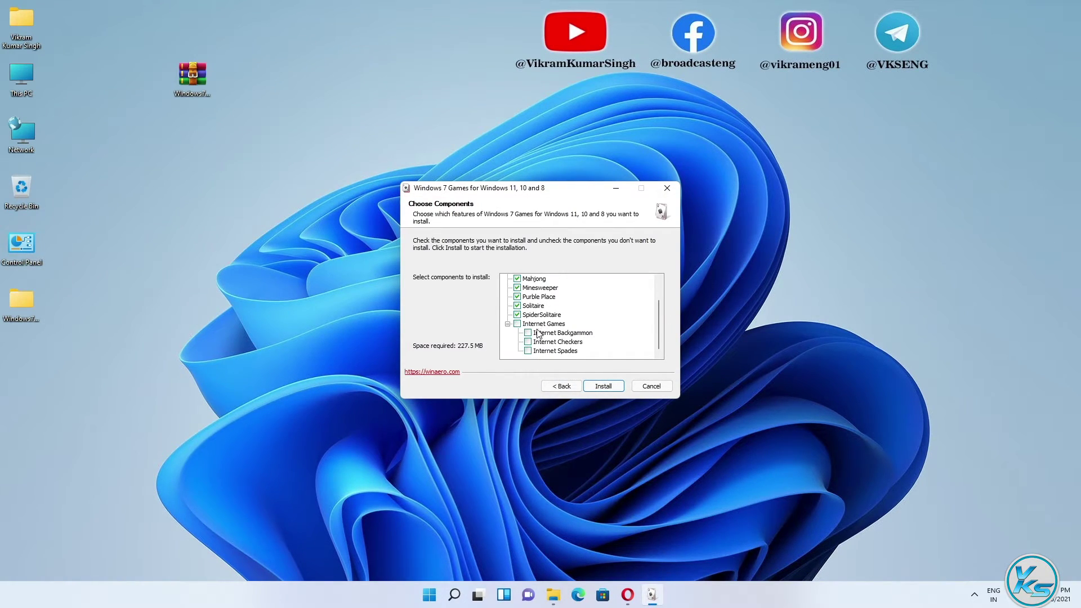
pyautogui.click(544, 326)
pyautogui.scroll(1, 529, 325)
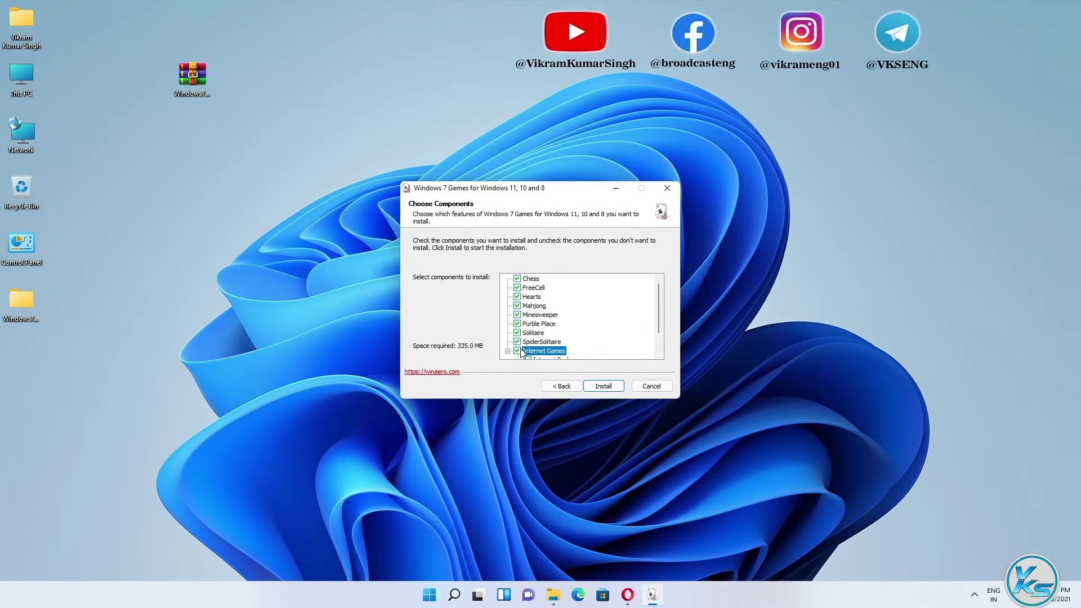
pyautogui.scroll(-1, 528, 326)
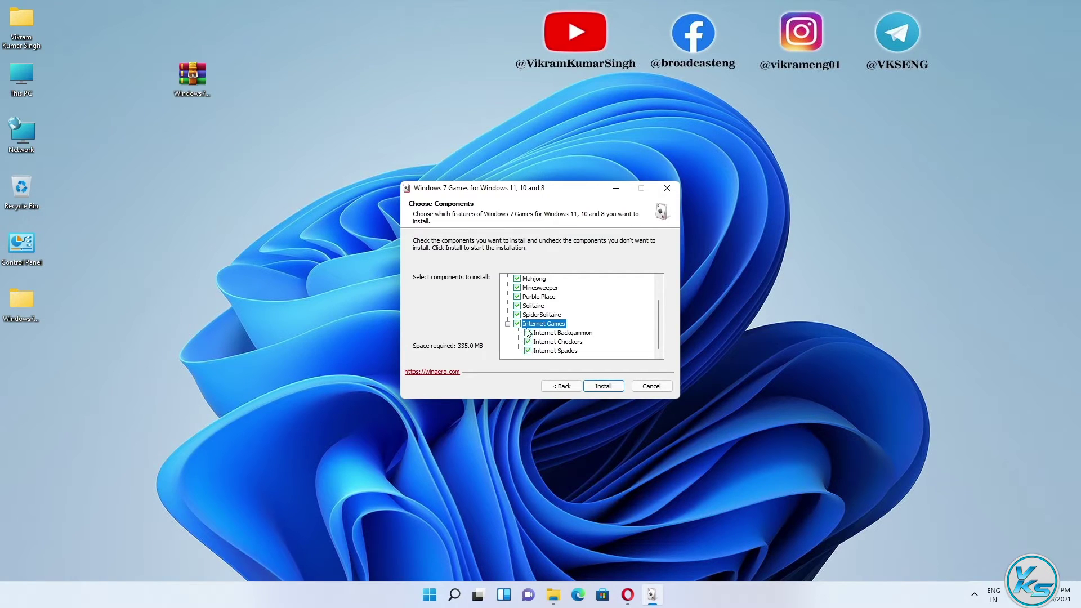
pyautogui.click(524, 326)
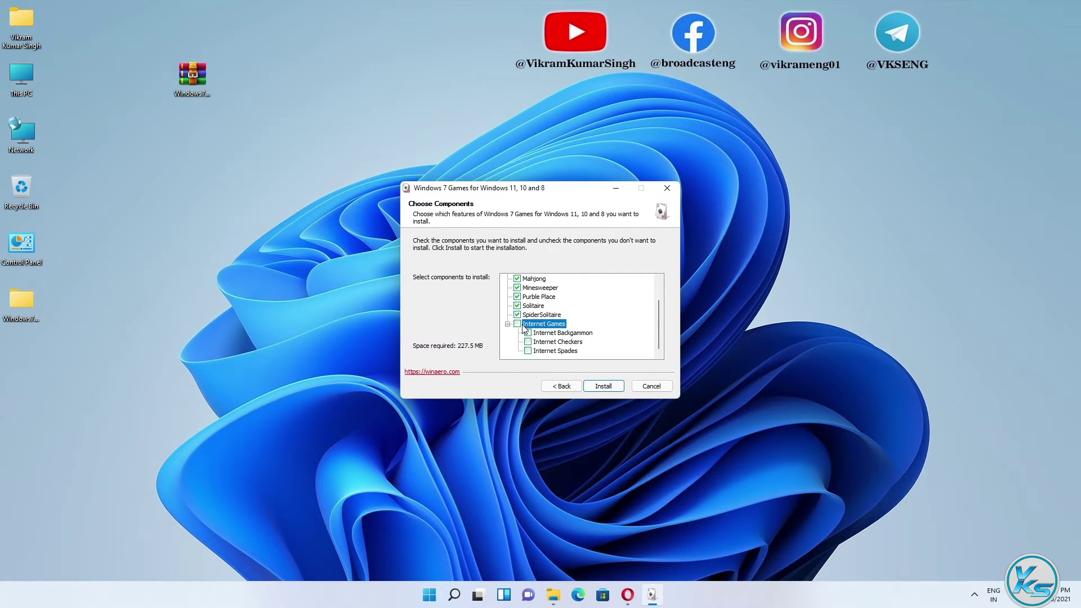
# Install the game components without Internet Games and finish setup with both Learn more options unticked.
pyautogui.click(610, 388)
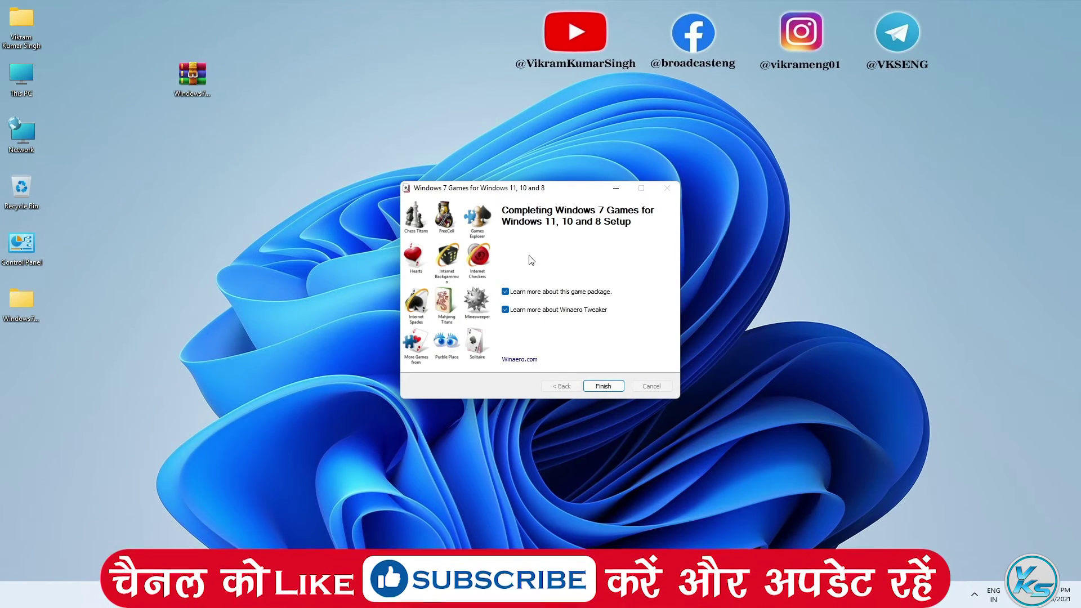
pyautogui.click(528, 310)
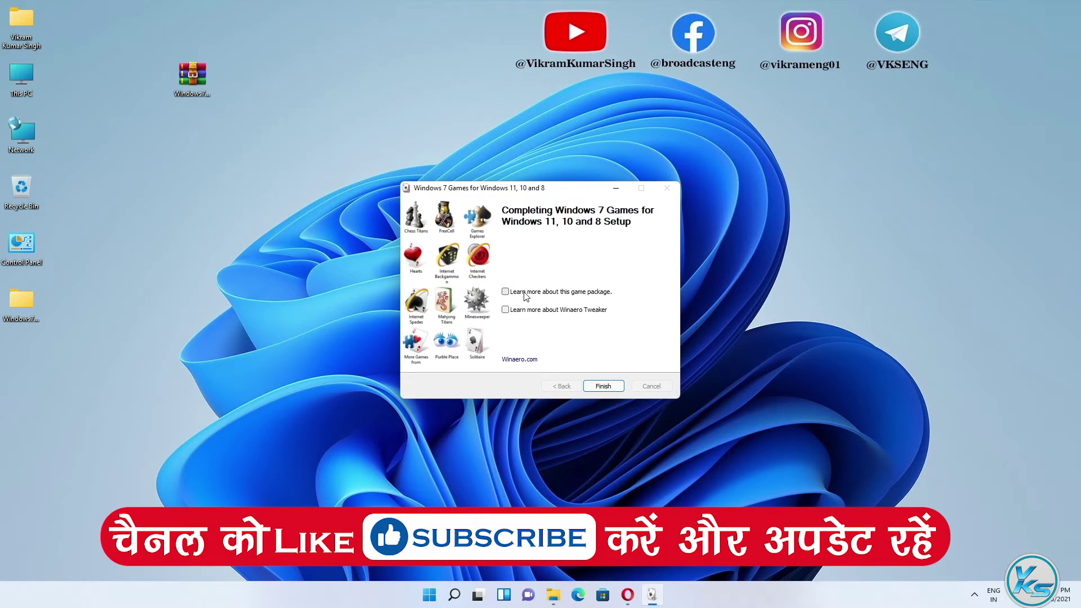
pyautogui.click(614, 387)
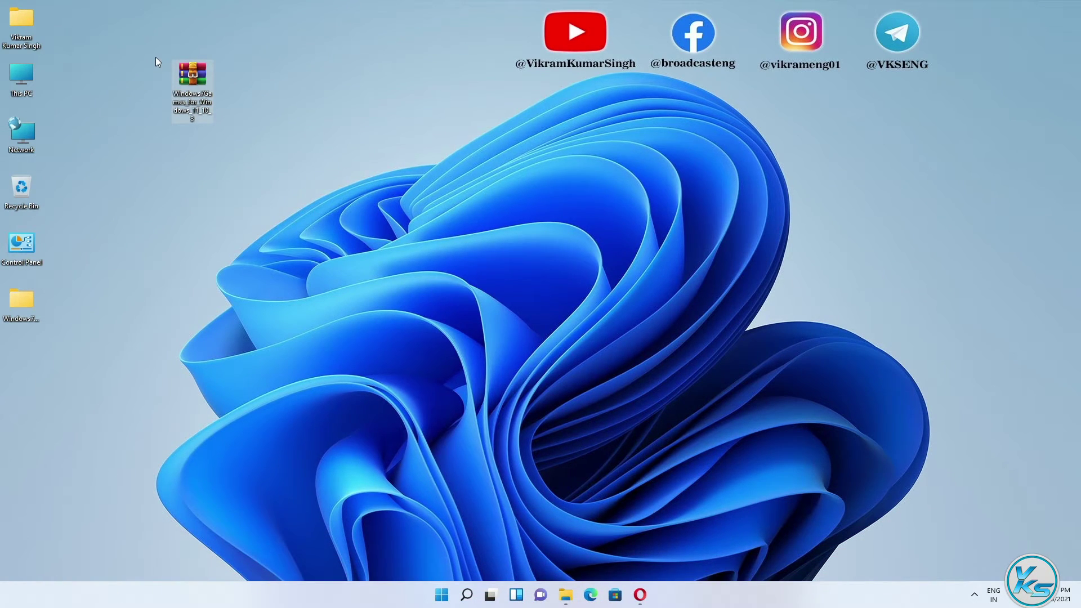
# Delete the downloaded games archive from the desktop and permanently delete the extracted installer folder.
pyautogui.moveTo(154, 52); pyautogui.dragTo(269, 145)
pyautogui.press('Delete')
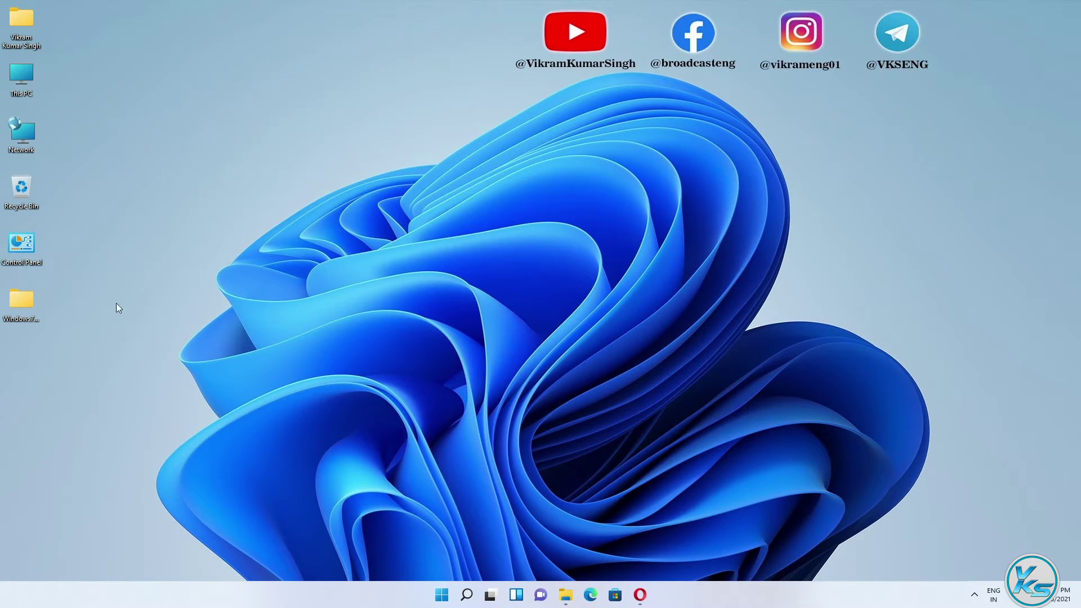
pyautogui.moveTo(49, 341); pyautogui.dragTo(4, 293)
pyautogui.hotkey('shift', 'Delete')
pyautogui.press('Return')
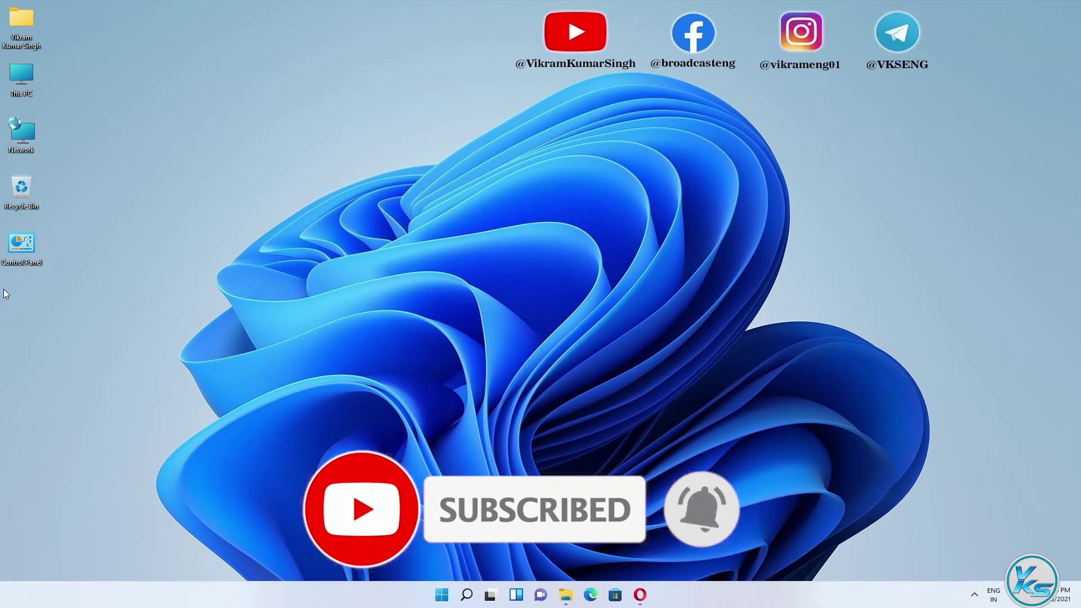
# Search Windows for "chess", launch the Chess app and start a game at the Advanced difficulty level.
pyautogui.click(466, 594)
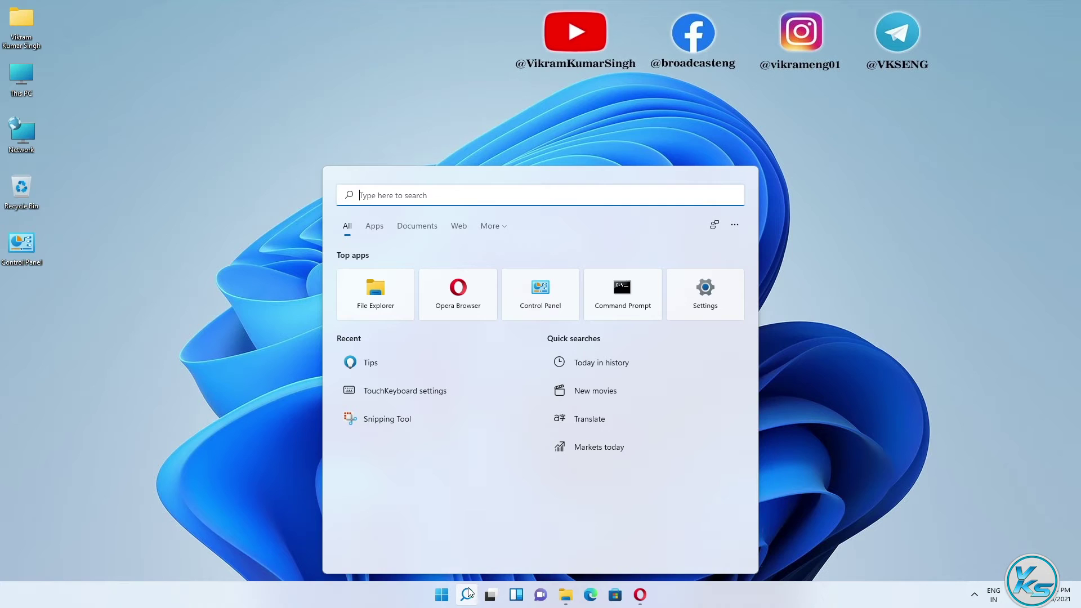
pyautogui.write('c')
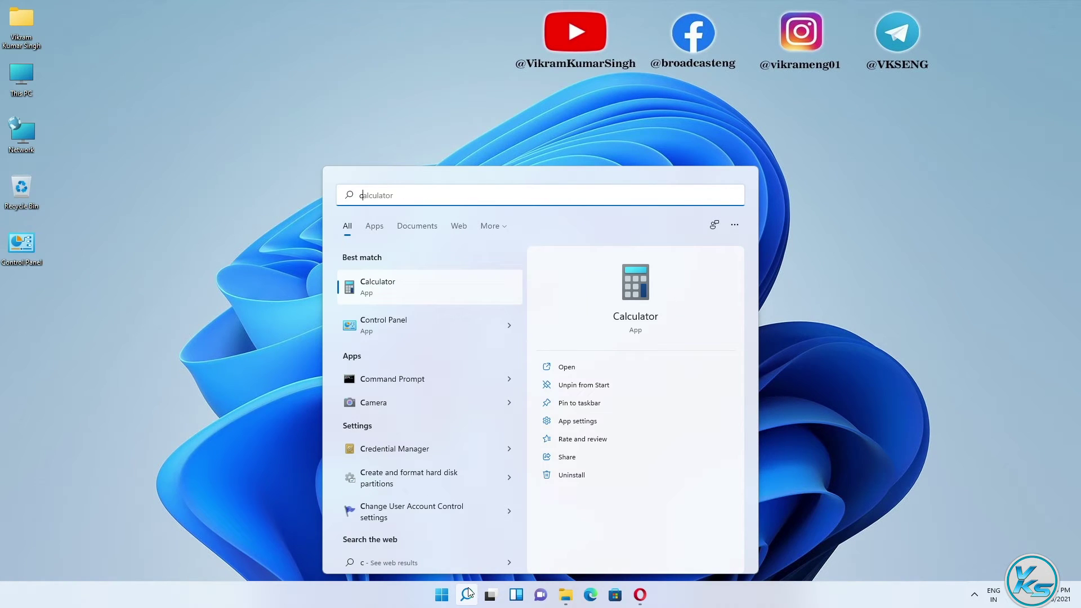
pyautogui.write('hess')
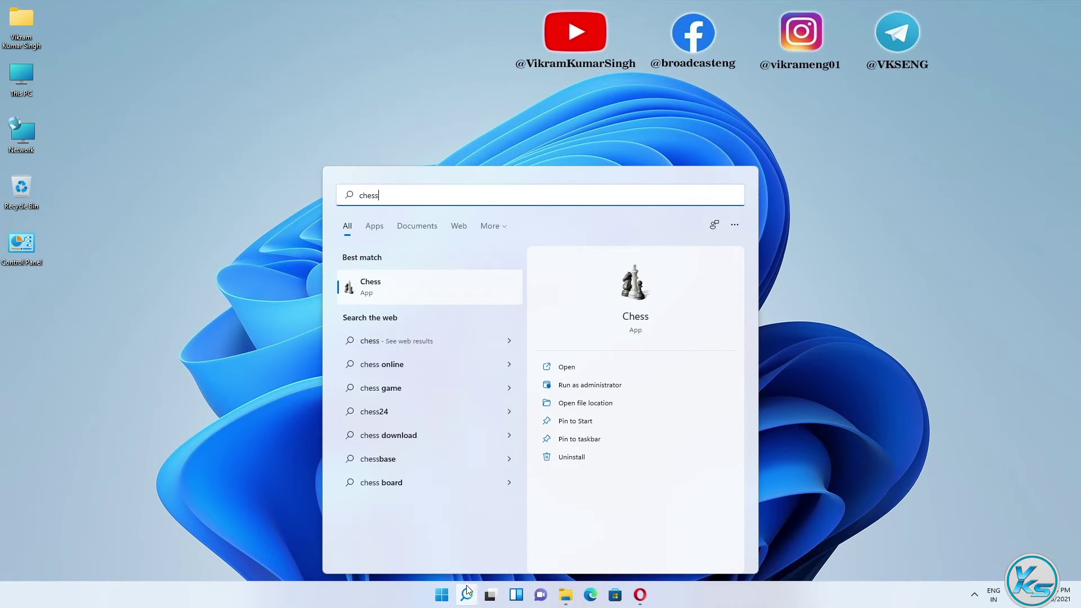
pyautogui.click(387, 291)
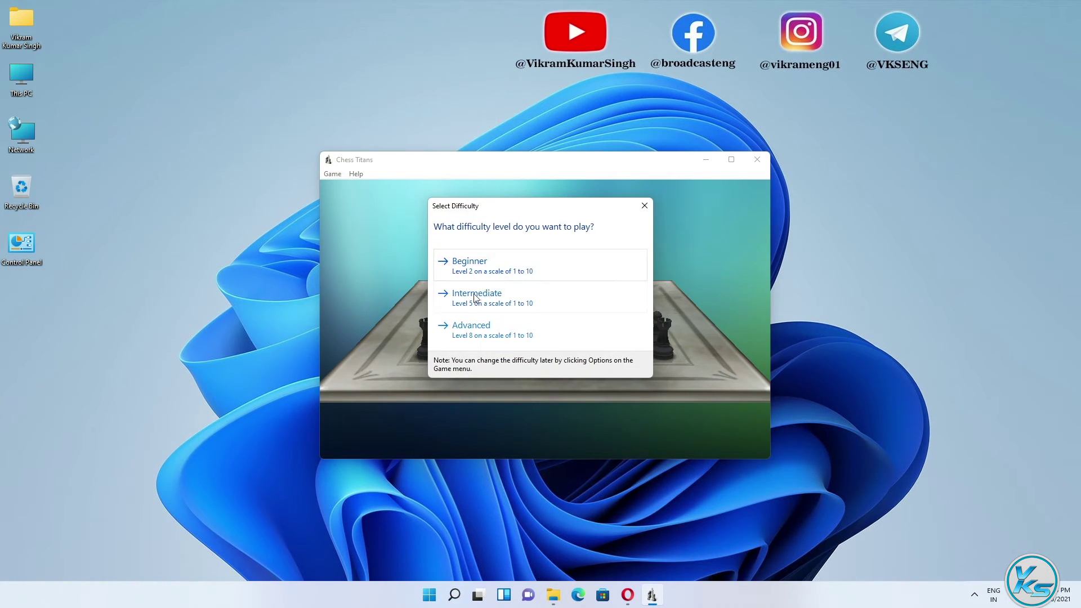
pyautogui.click(471, 330)
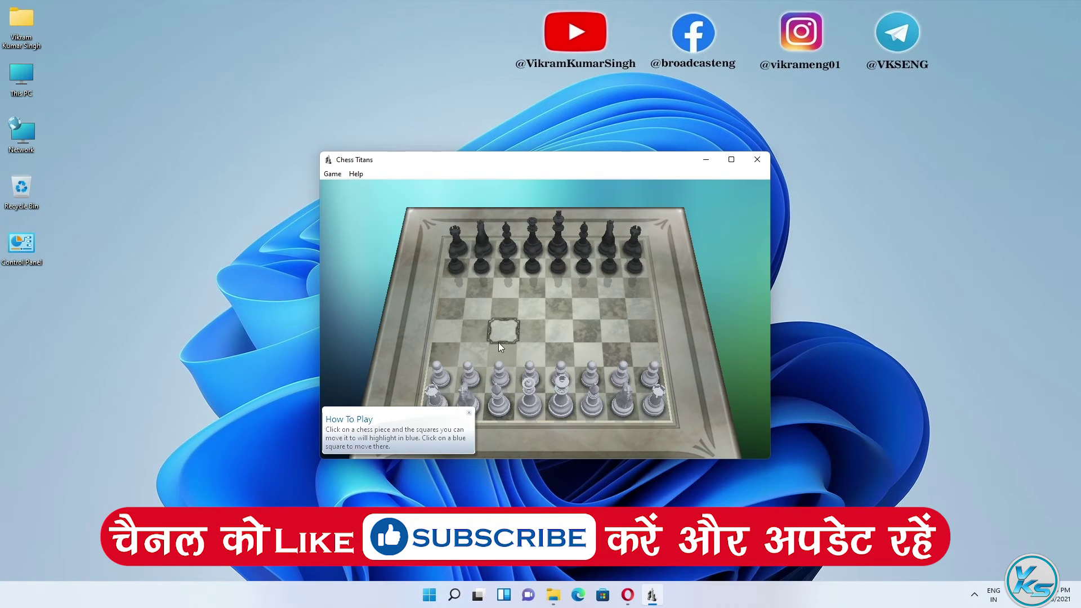
# Close the Chess Titans game, then search Windows for "solitar" and launch Microsoft Solitaire Collection.
pyautogui.click(749, 164)
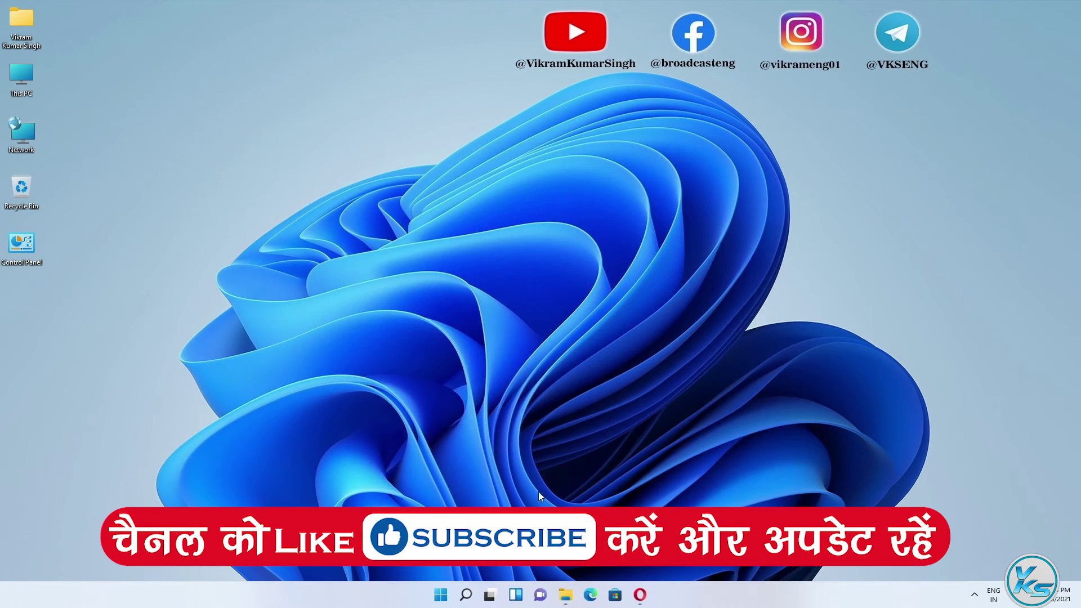
pyautogui.click(467, 597)
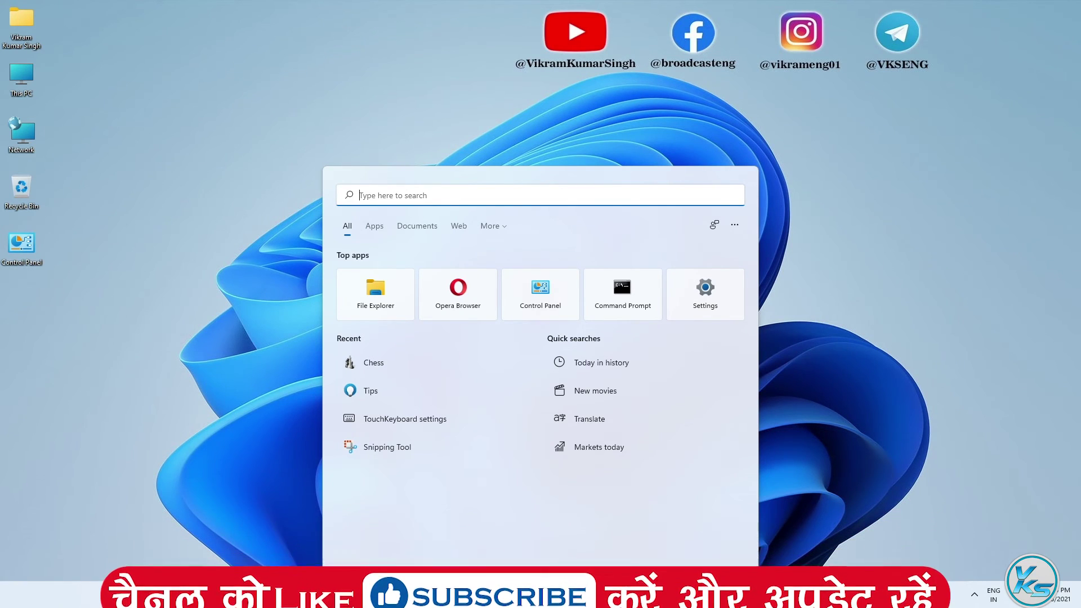
pyautogui.write('solit')
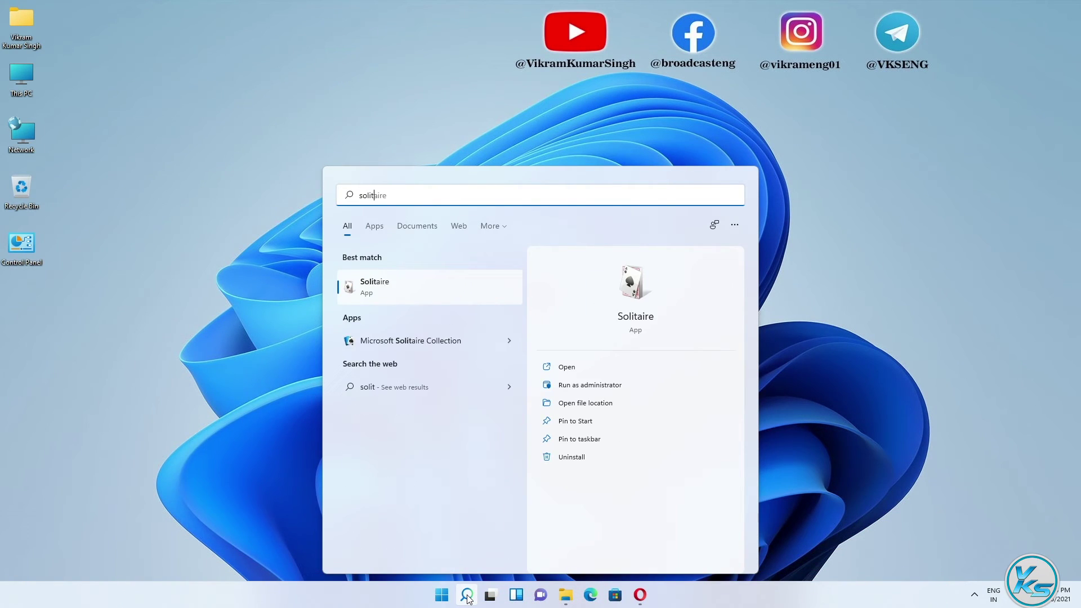
pyautogui.write('ar')
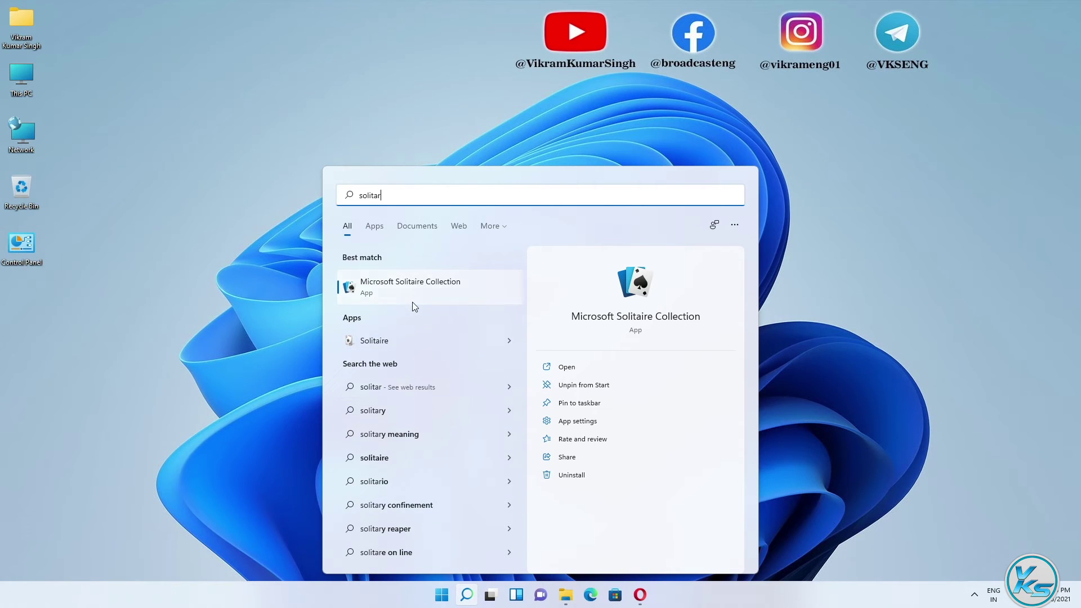
pyautogui.click(416, 296)
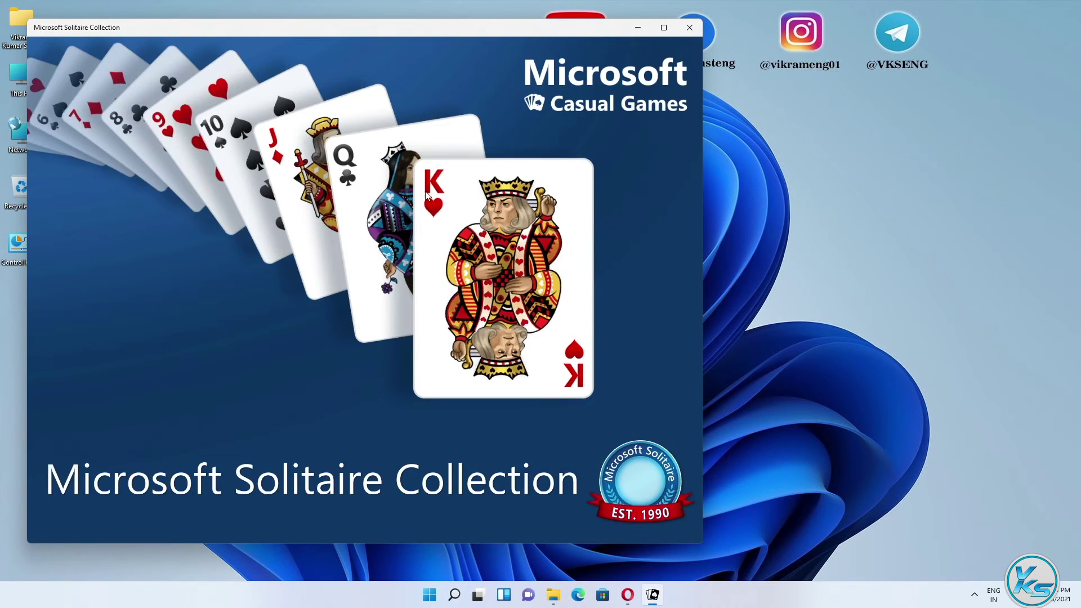
# Move the Microsoft Solitaire Collection window nearer the middle of the desktop and dismiss its welcome and Gear Shop pop-ups.
pyautogui.moveTo(456, 32); pyautogui.dragTo(572, 40)
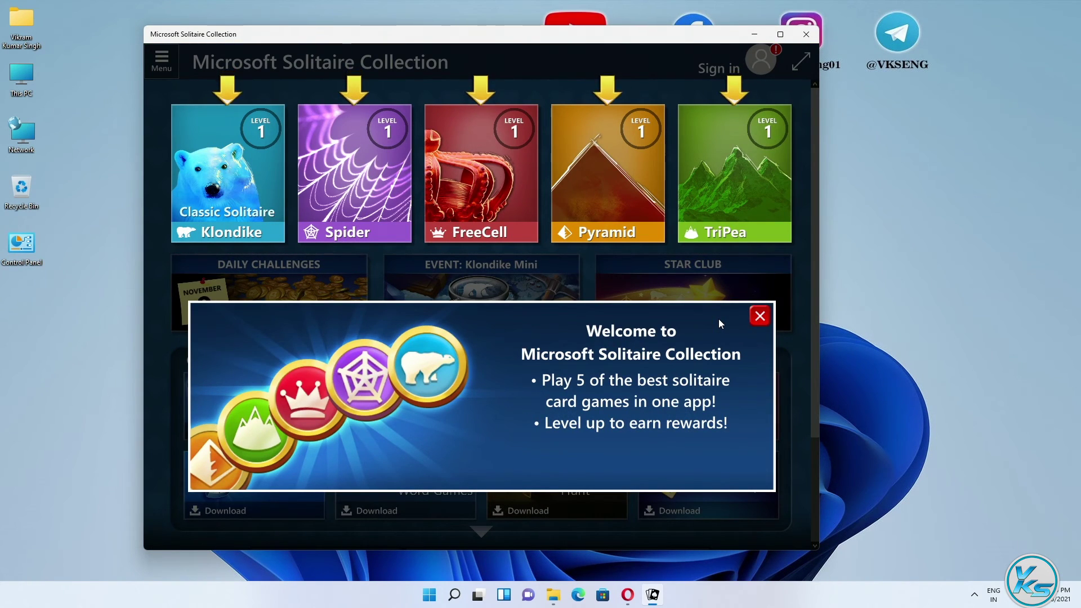
pyautogui.click(761, 317)
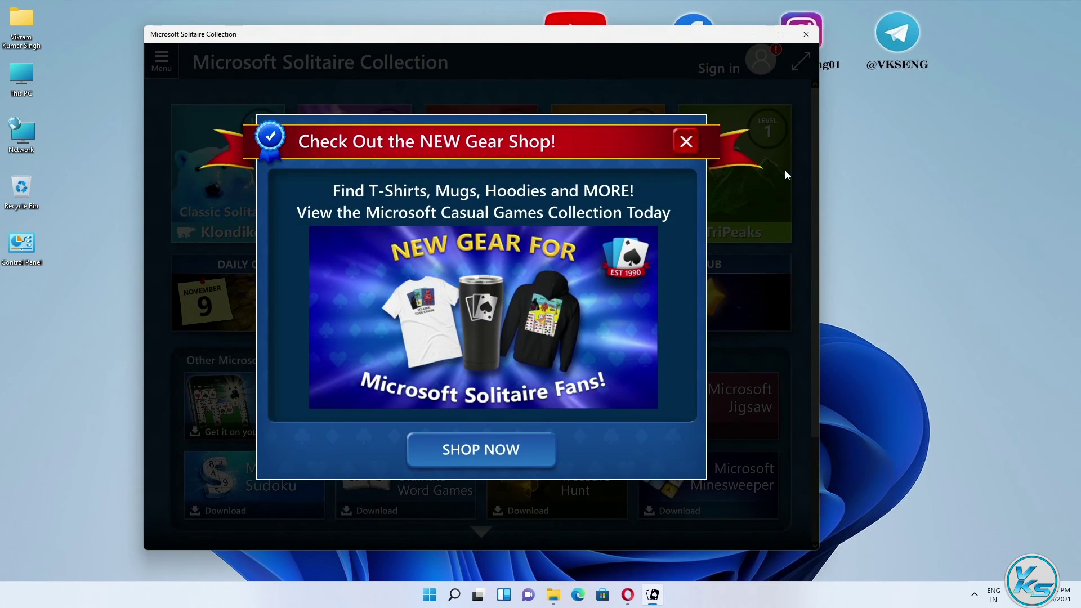
pyautogui.click(686, 144)
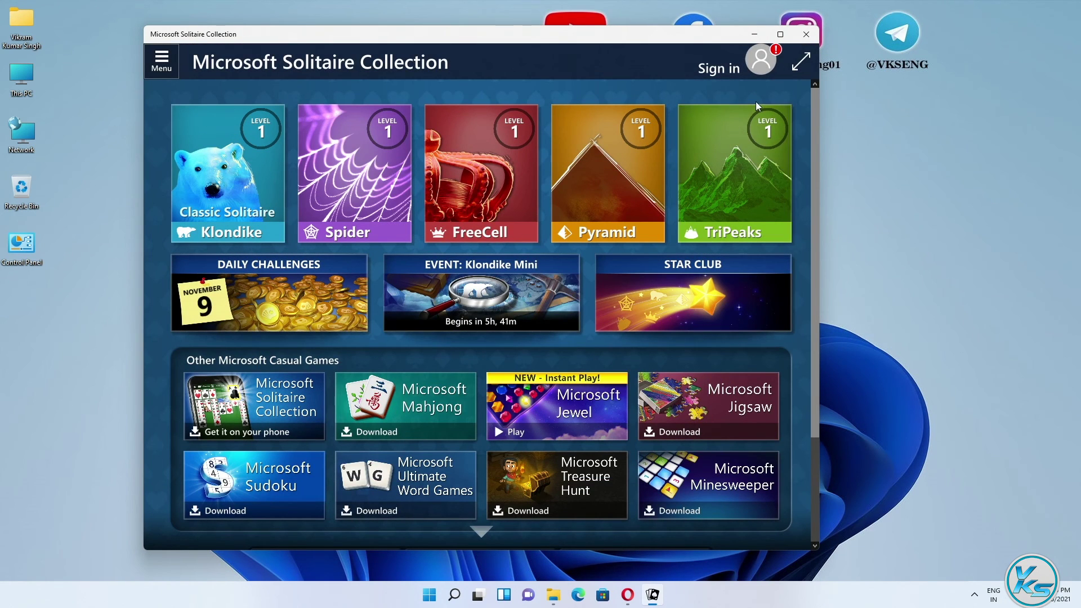